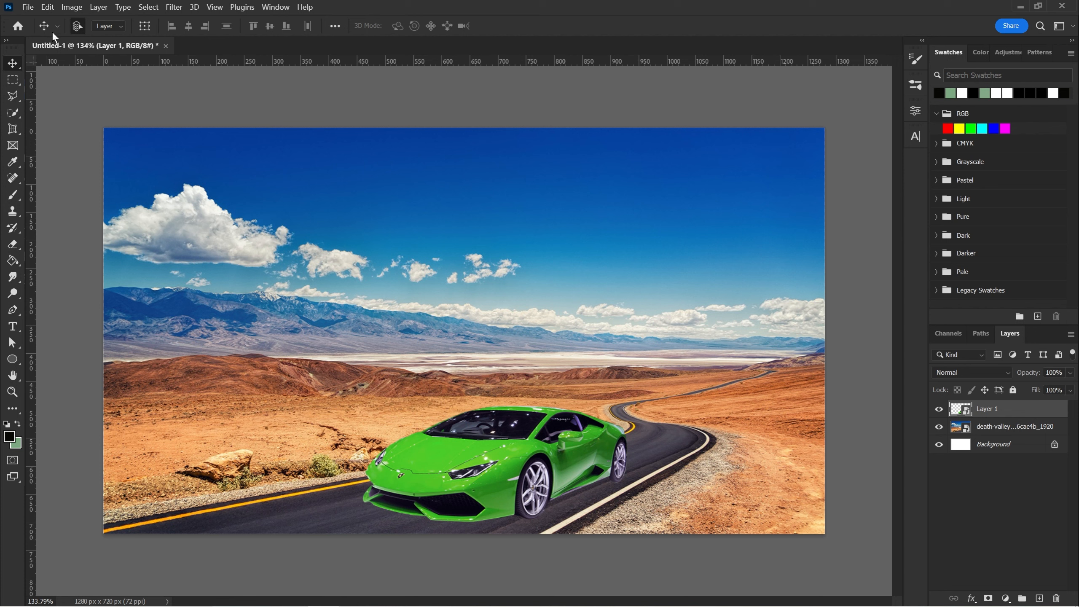
Start Perspective Warp on the car layer and draw a plane positioned over the car's side
left_click(48, 7)
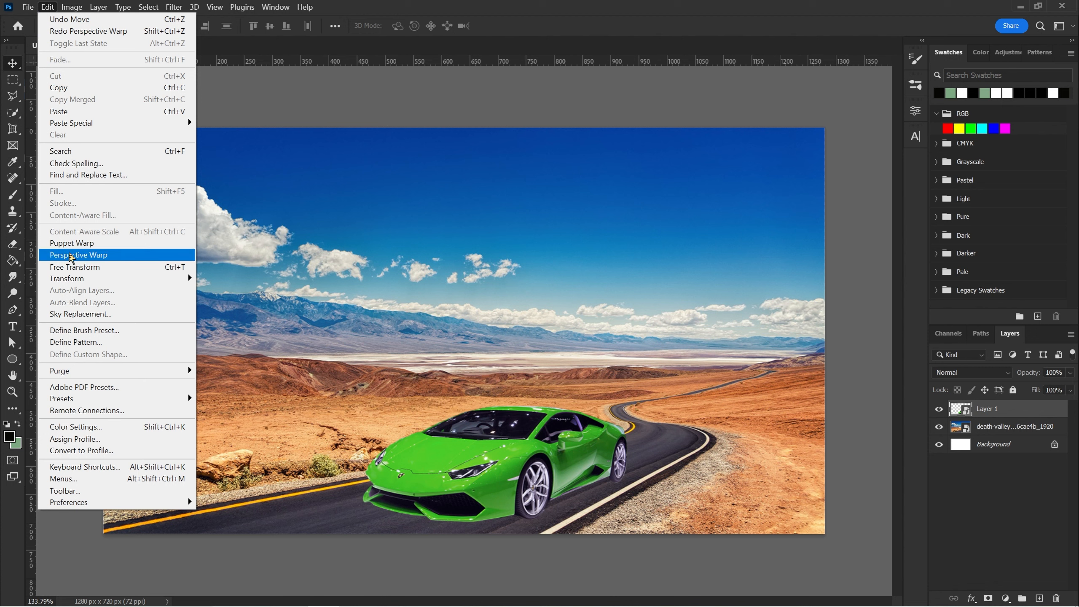
left_click(71, 255)
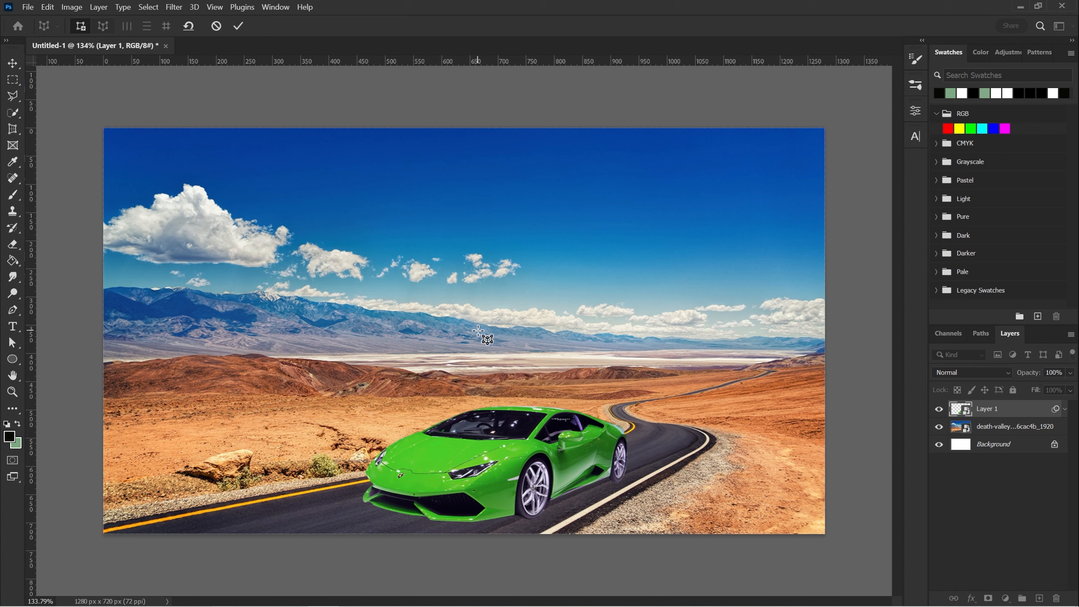
left_click_drag(461, 337, 683, 506)
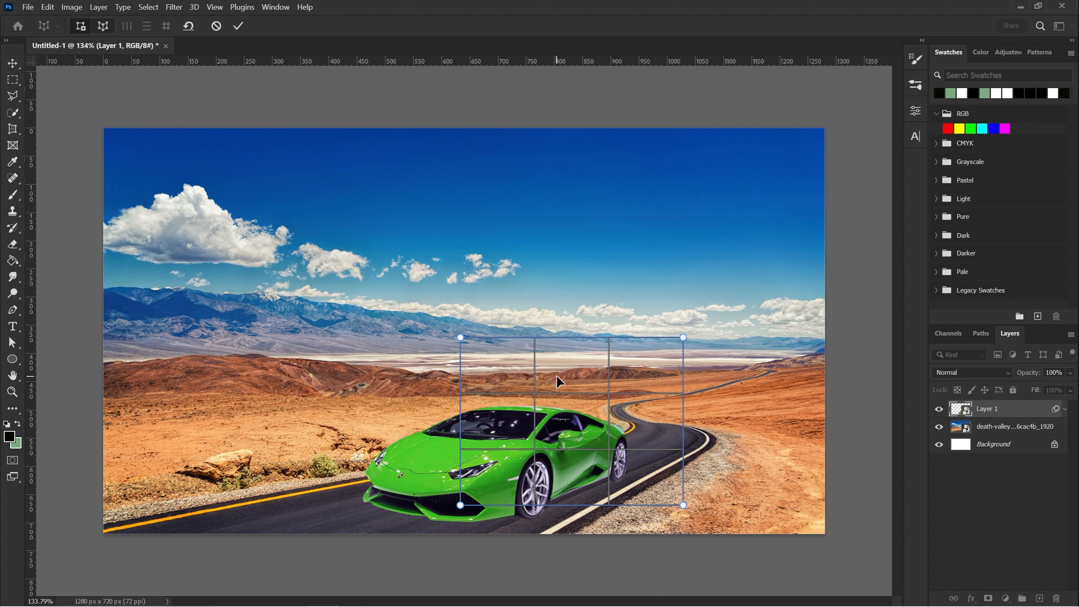
left_click_drag(569, 401, 570, 428)
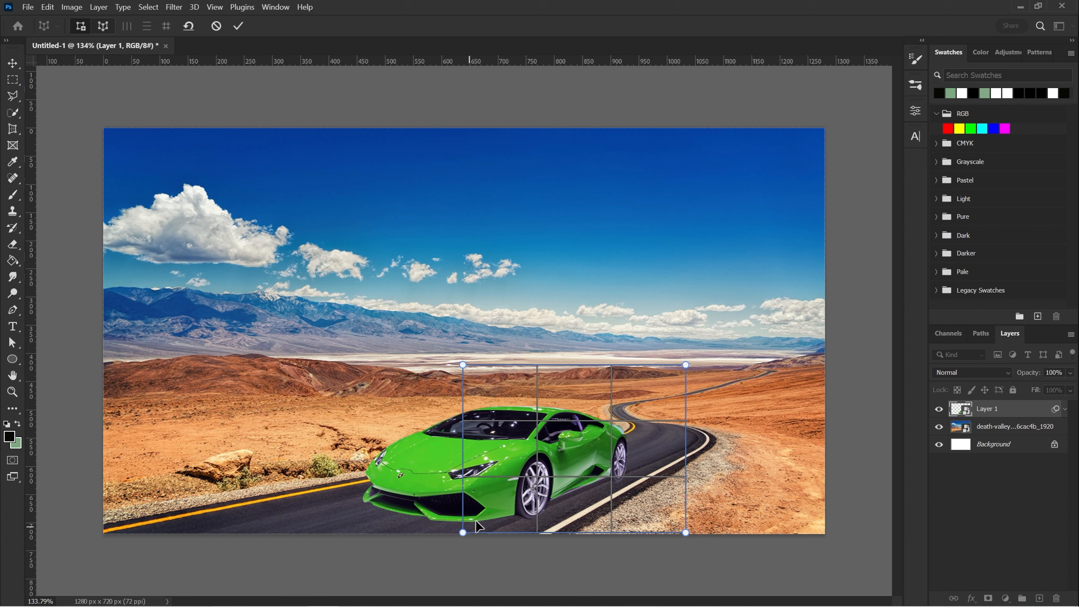
left_click_drag(476, 520, 500, 525)
left_click_drag(562, 475, 581, 470)
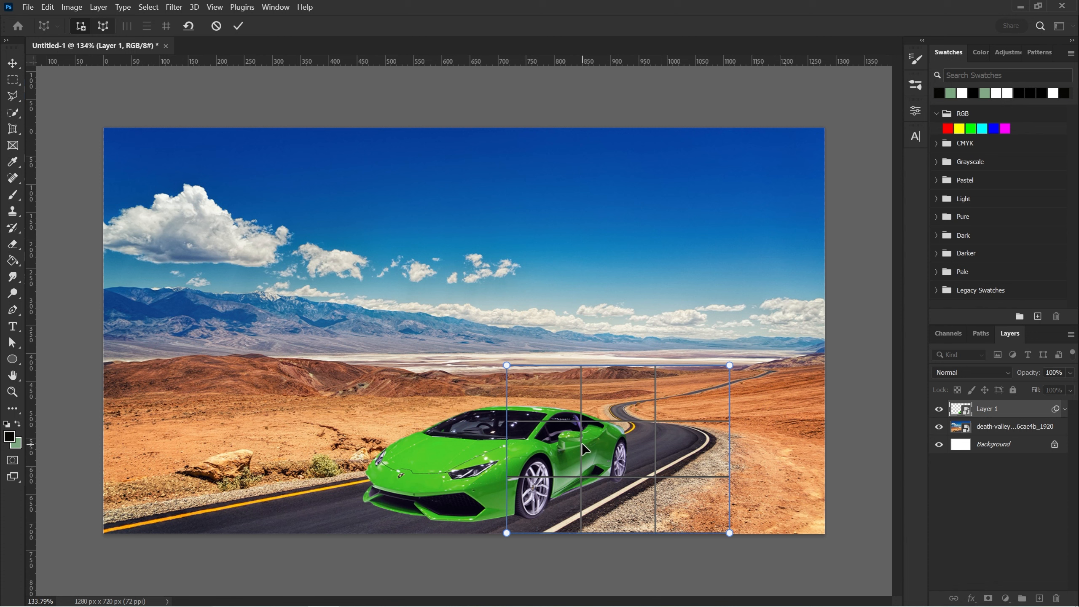
left_click_drag(582, 443, 568, 429)
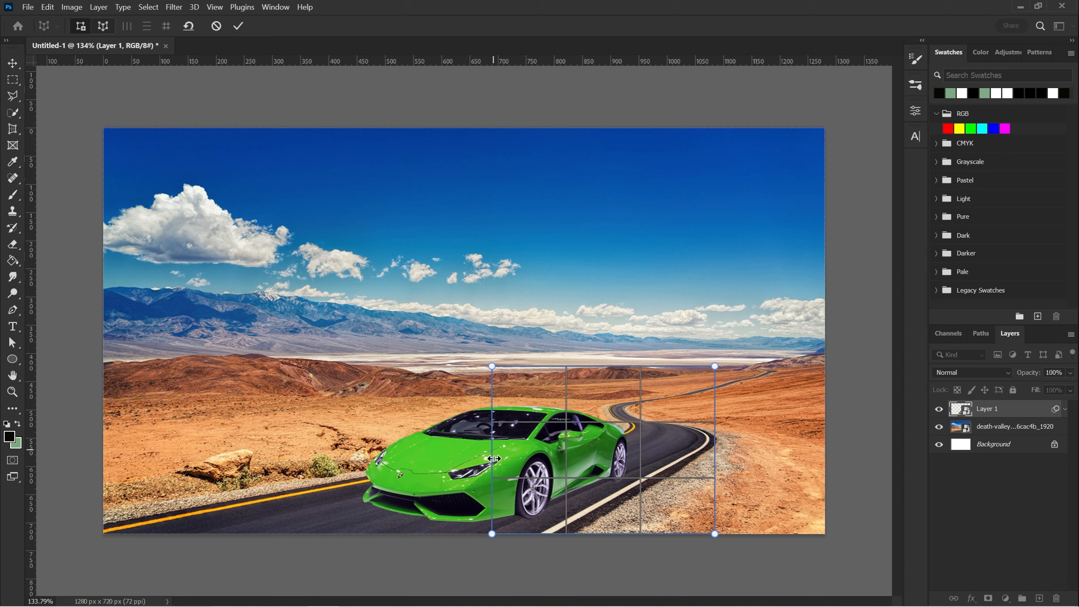
left_click_drag(492, 431, 511, 436)
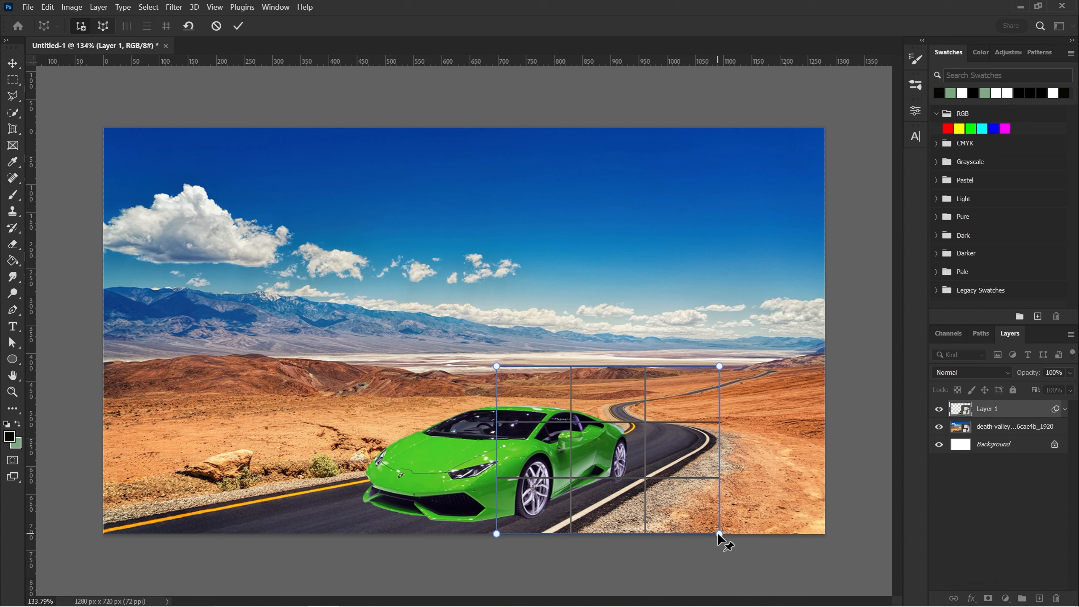
Fit the plane's four corners to the perspective of the car's side, with the lower edge following the wheels
left_click_drag(719, 534, 649, 470)
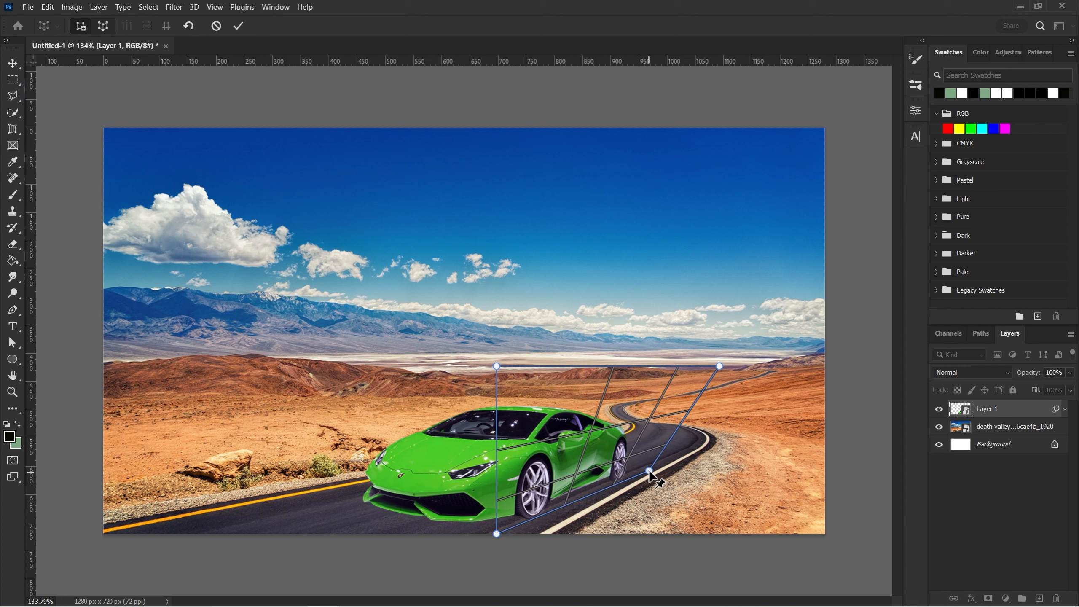
left_click_drag(500, 535, 504, 542)
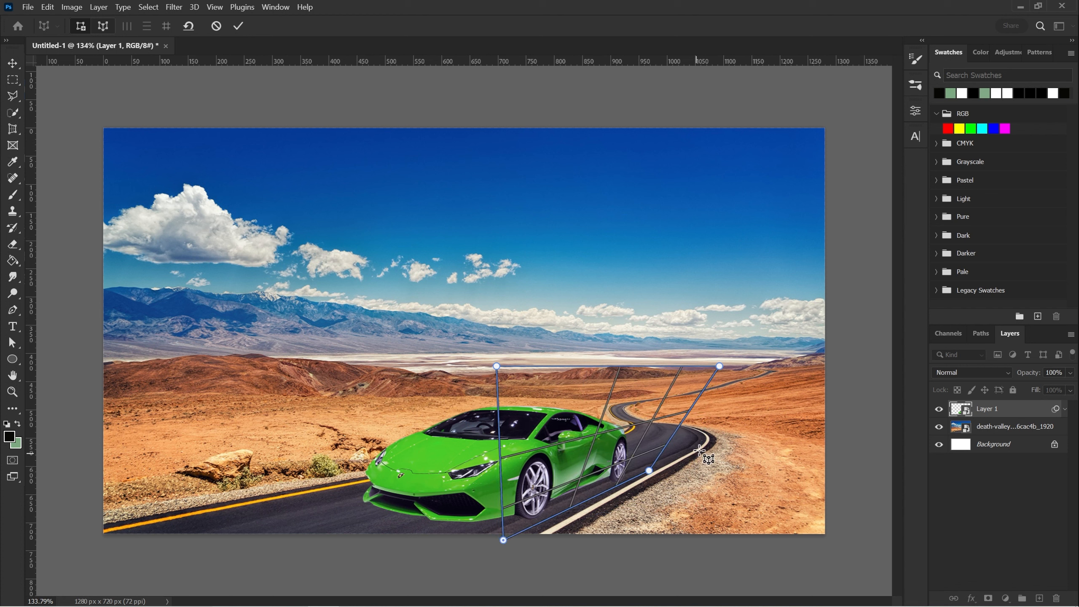
left_click_drag(719, 366, 651, 374)
left_click_drag(649, 470, 650, 467)
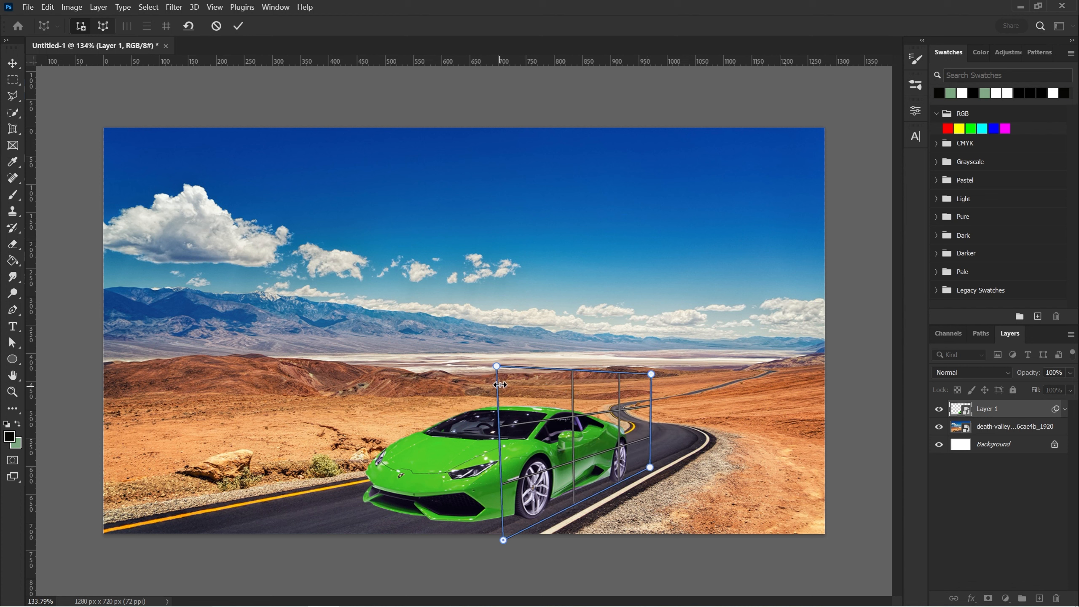
left_click_drag(496, 366, 504, 372)
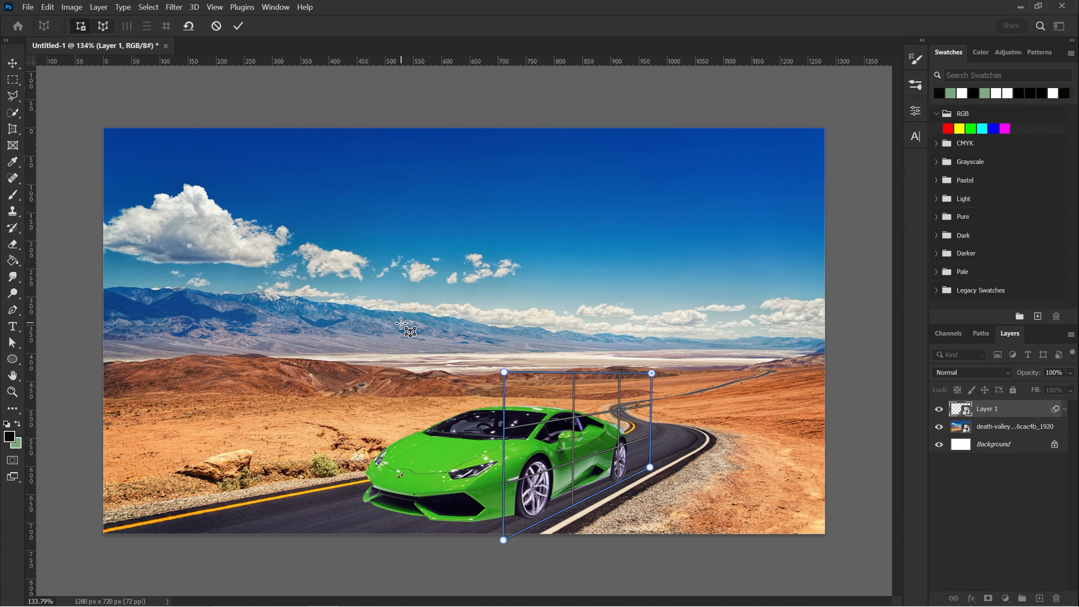
Draw a second plane over the car's front and join it to the side plane along a shared vertical edge
left_click_drag(367, 361, 497, 523)
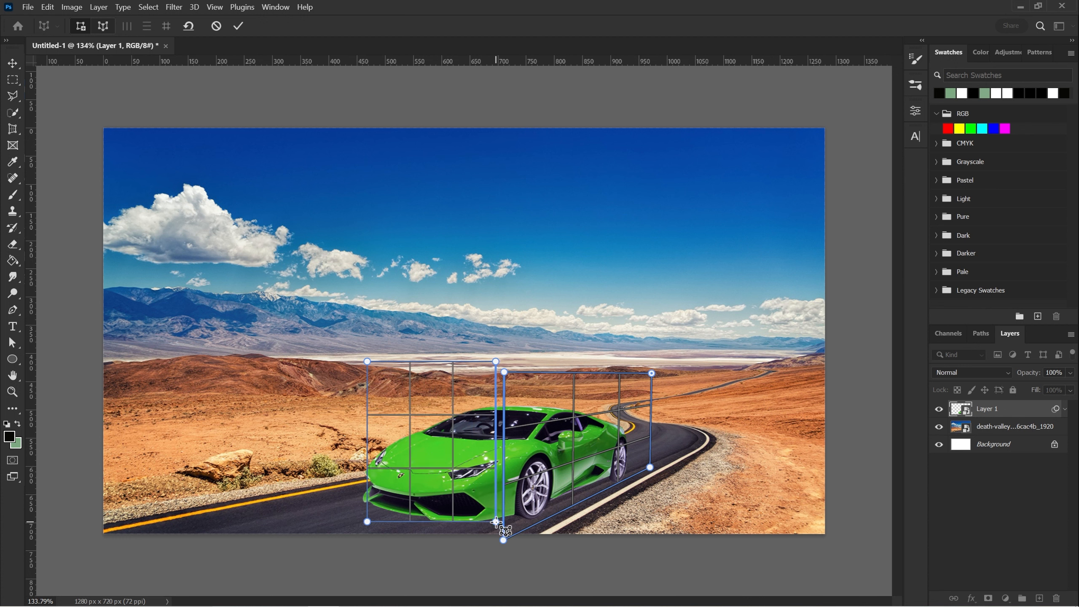
left_click_drag(496, 521, 497, 526)
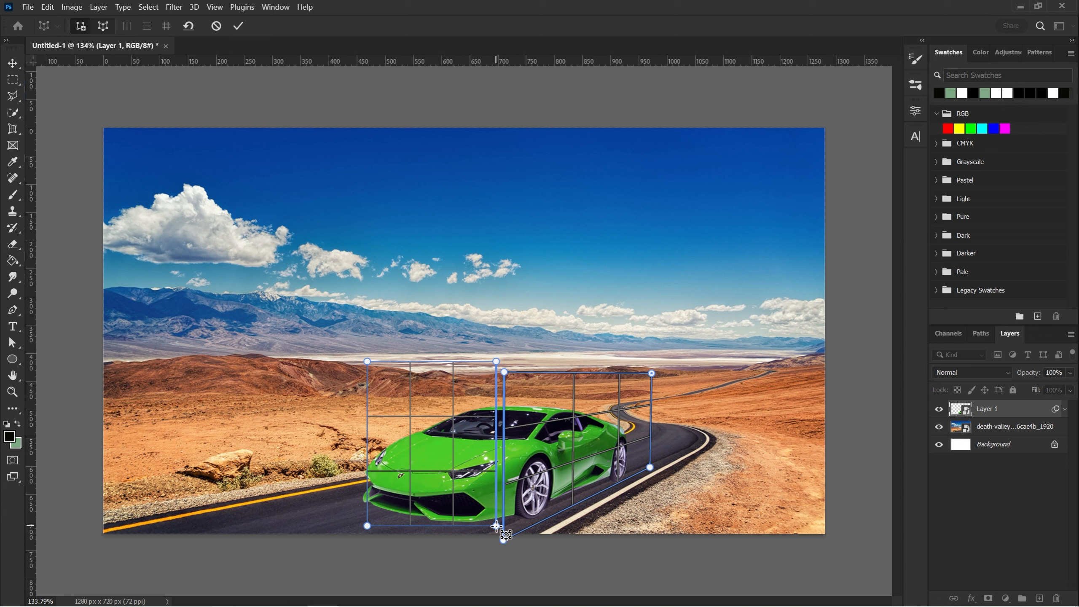
left_click_drag(497, 527, 495, 529)
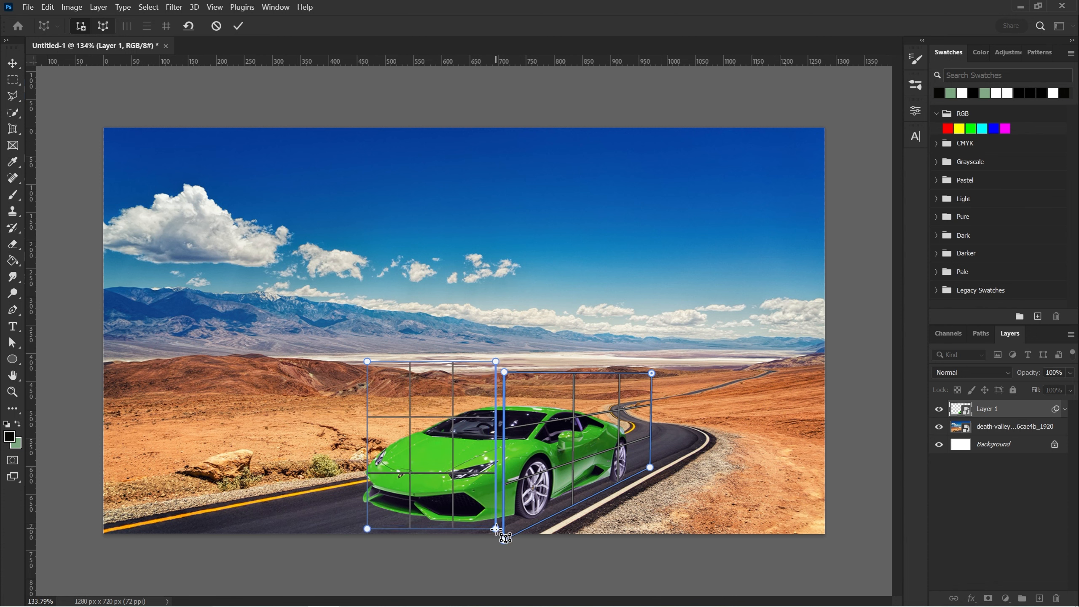
left_click_drag(496, 528, 499, 528)
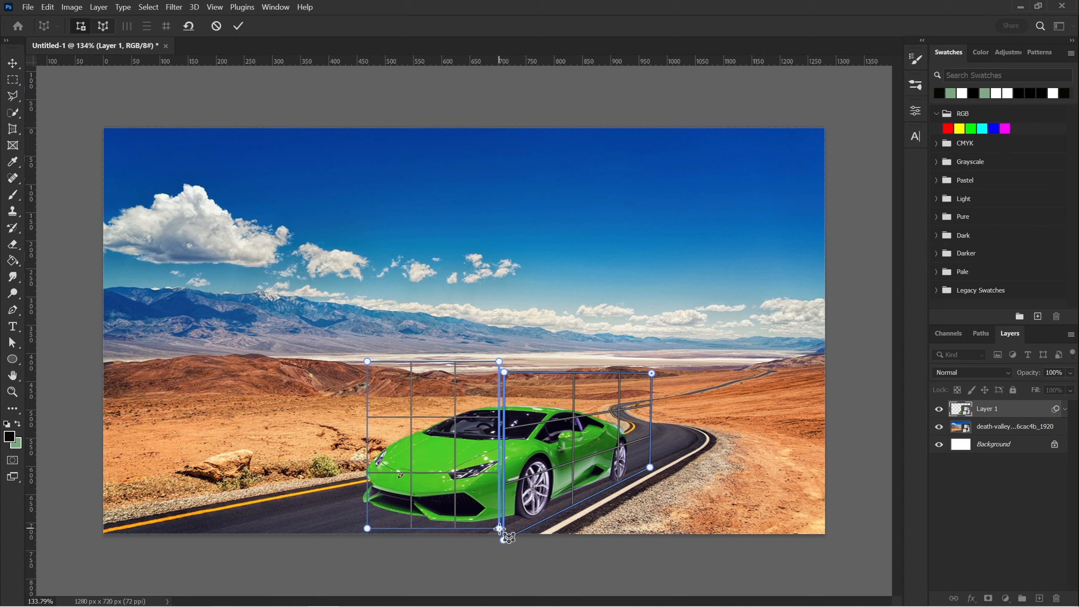
left_click_drag(499, 528, 503, 539)
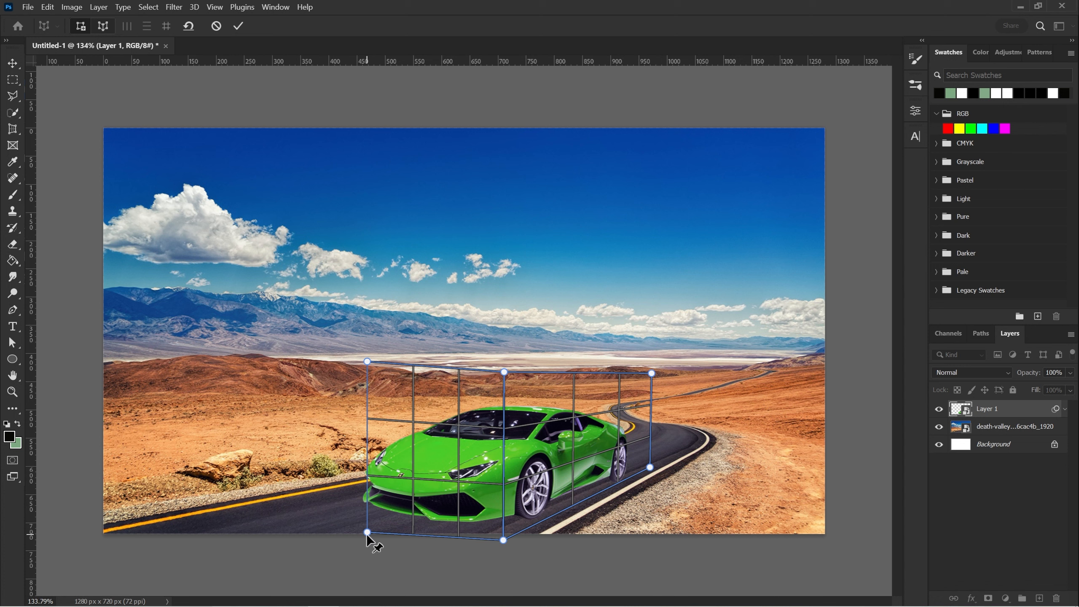
Adjust the corners of both planes so they follow the car's perspective and enclose its front and side with some margin
left_click_drag(368, 532, 346, 481)
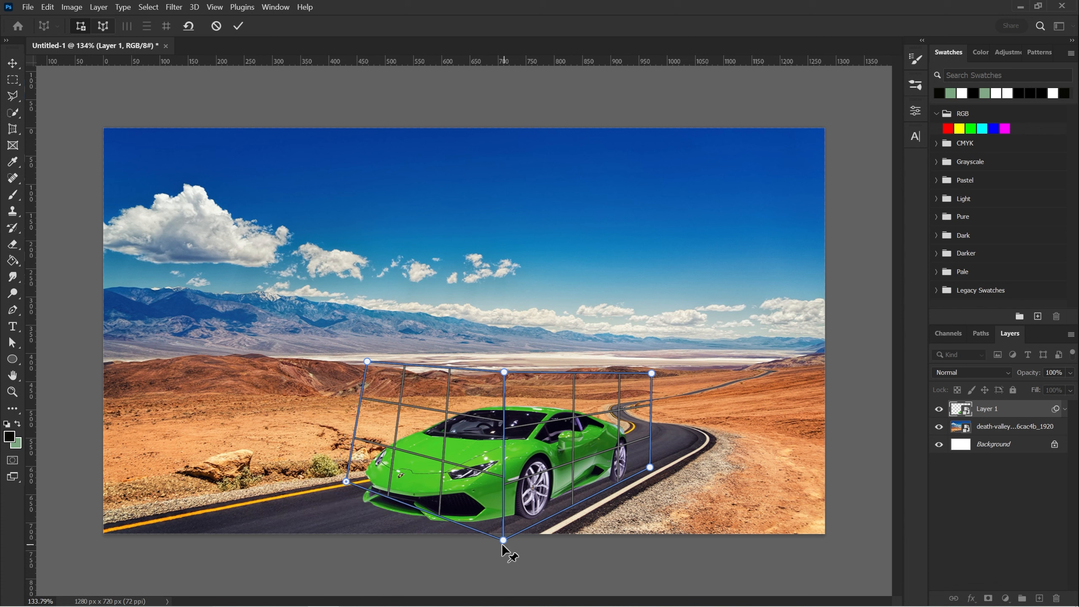
mouse_move(503, 540)
left_mouse_down()
mouse_move(501, 561)
mouse_move(491, 559)
left_mouse_up()
left_click_drag(367, 361, 322, 361)
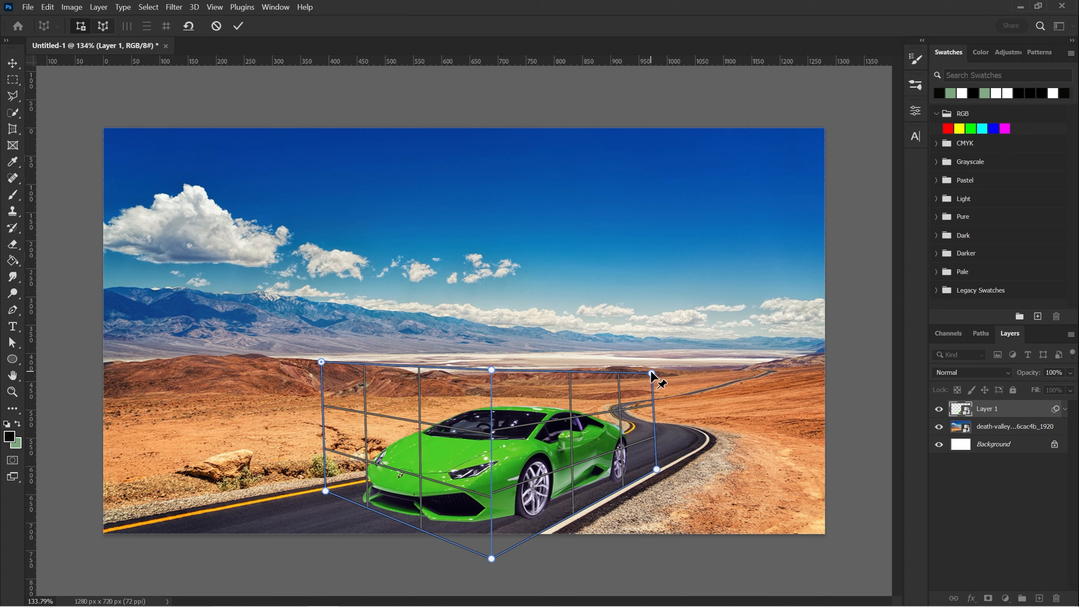
left_click_drag(652, 373, 661, 371)
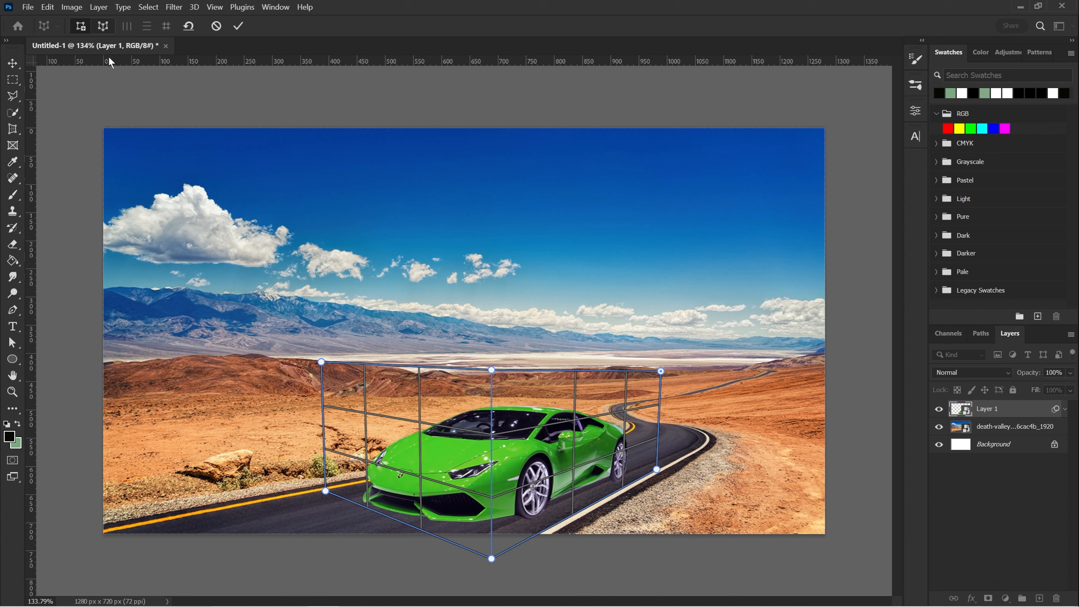
Switch Perspective Warp to Warp mode and try moving the upper far corner of the side plane
left_click(100, 31)
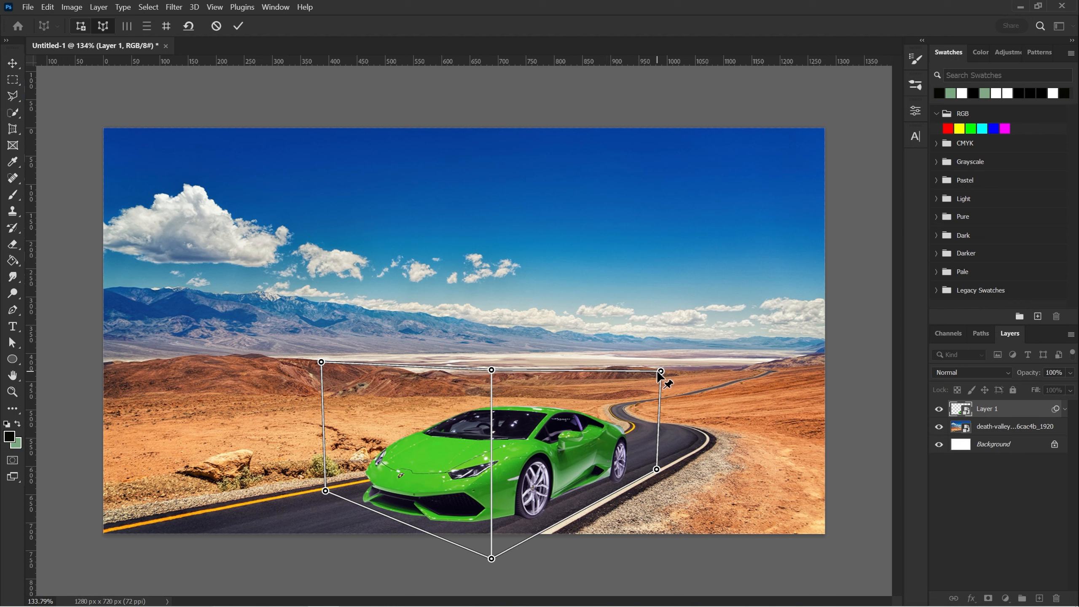
left_click_drag(658, 377, 634, 384)
left_click_drag(637, 378, 722, 364)
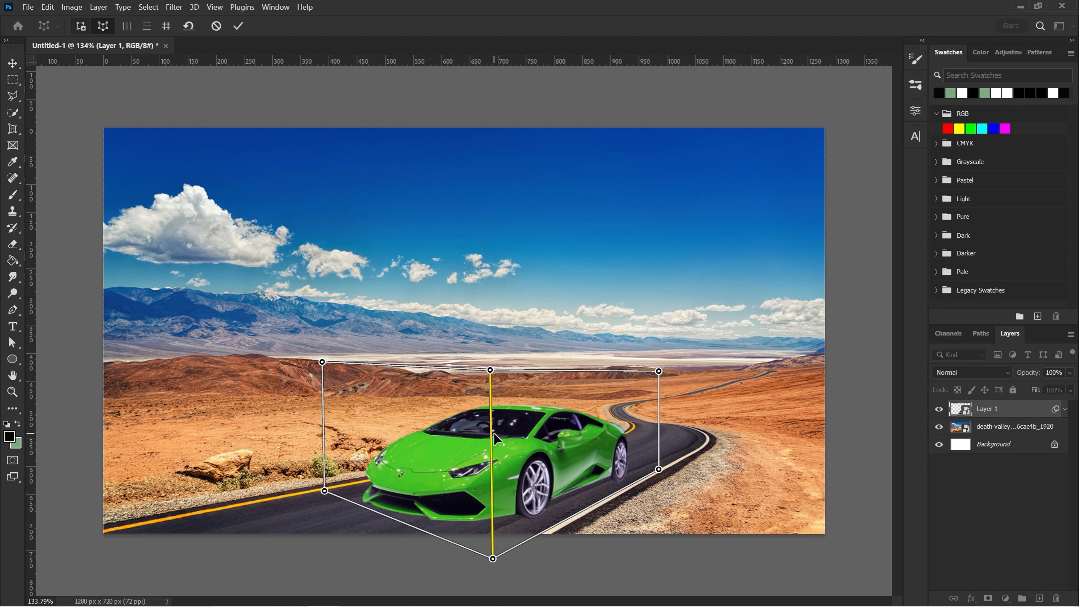
Straighten the planes' shared vertical edge and shift it sideways to turn the car, undoing the last corner move
left_click(494, 433, "shift")
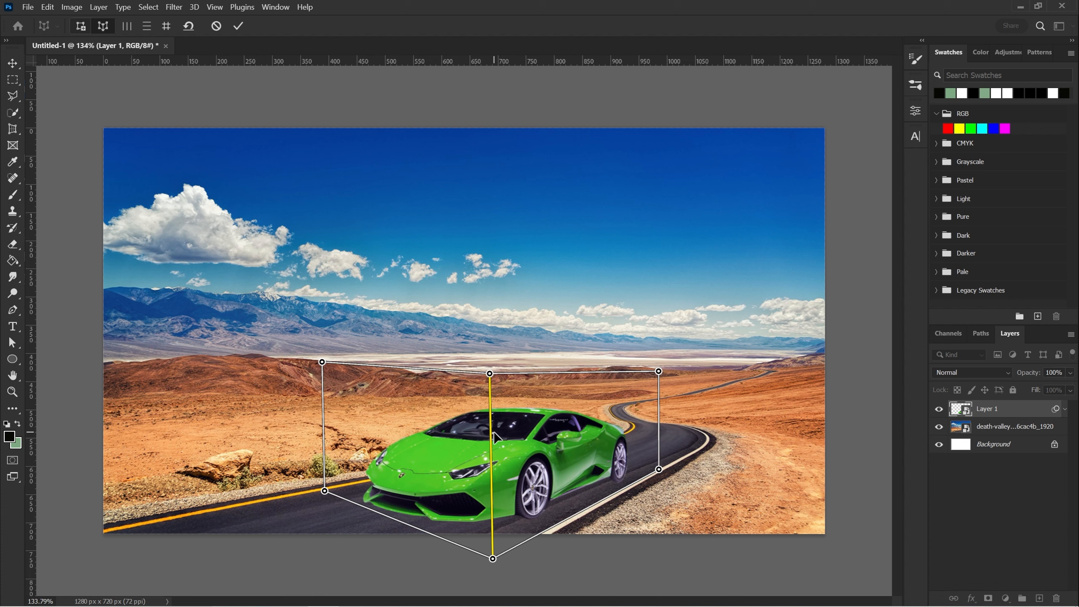
left_click_drag(490, 374, 552, 376)
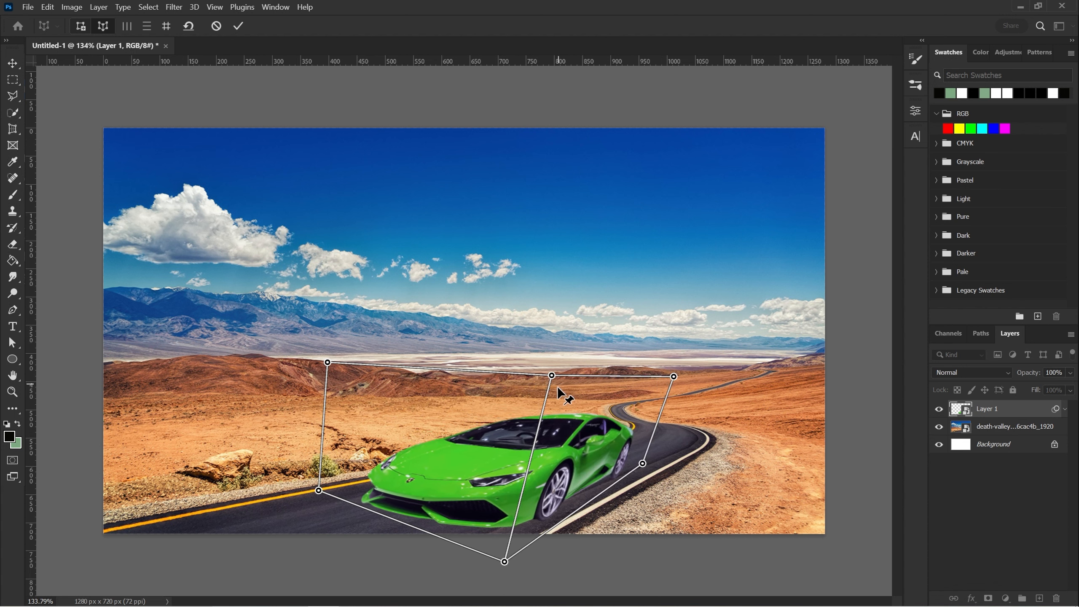
left_click(544, 419, "shift")
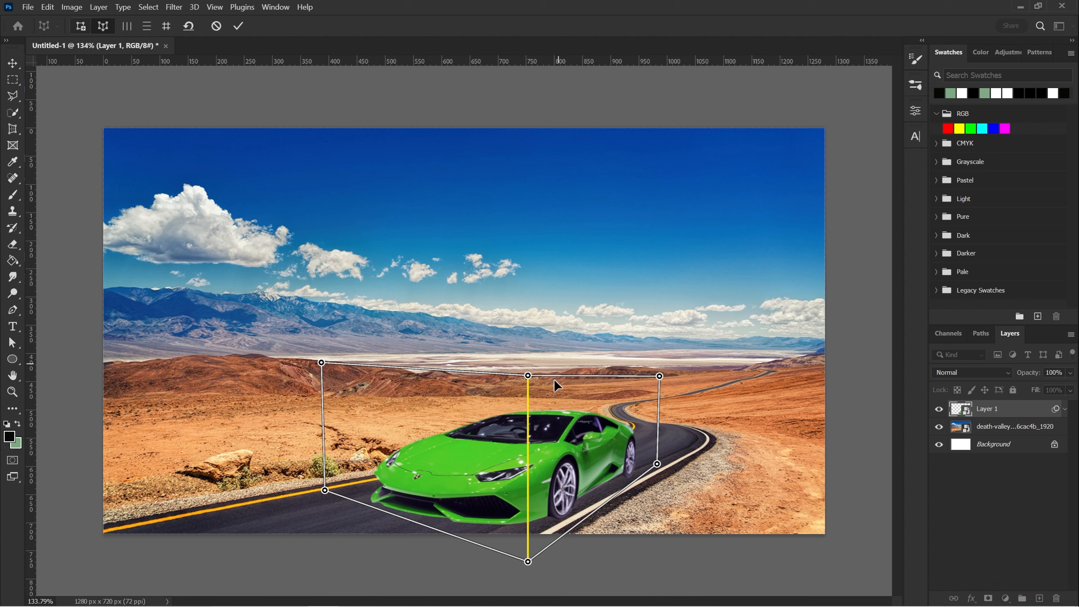
left_click_drag(527, 375, 470, 376)
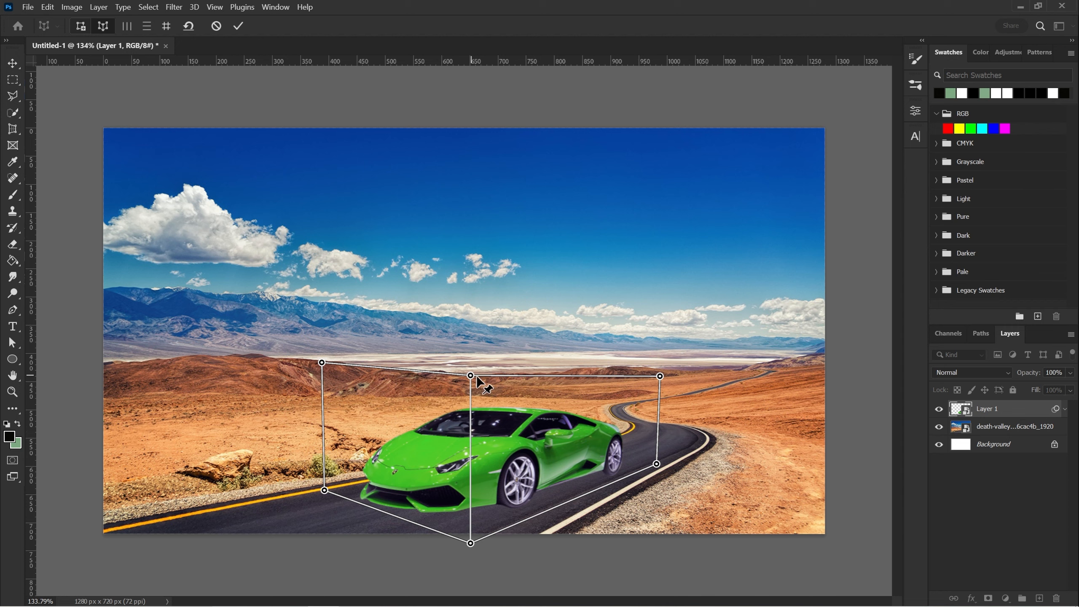
left_click_drag(472, 376, 487, 432)
key("ctrl+z")
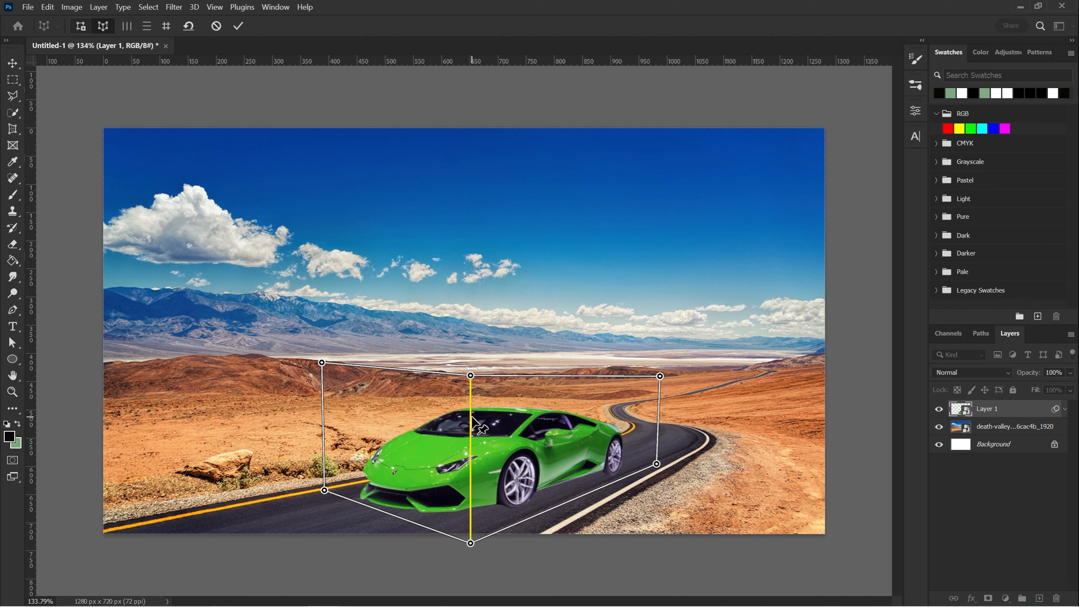
Straighten the side plane's outer vertical edge, readjust the planes to align the car with the road, and apply the warp
mouse_move(475, 375)
left_mouse_down()
mouse_move(526, 372)
mouse_move(391, 363)
mouse_move(512, 387)
mouse_move(467, 394)
mouse_move(503, 393)
mouse_move(459, 382)
mouse_move(488, 389)
mouse_move(476, 378)
left_mouse_up()
left_click(657, 426, "shift")
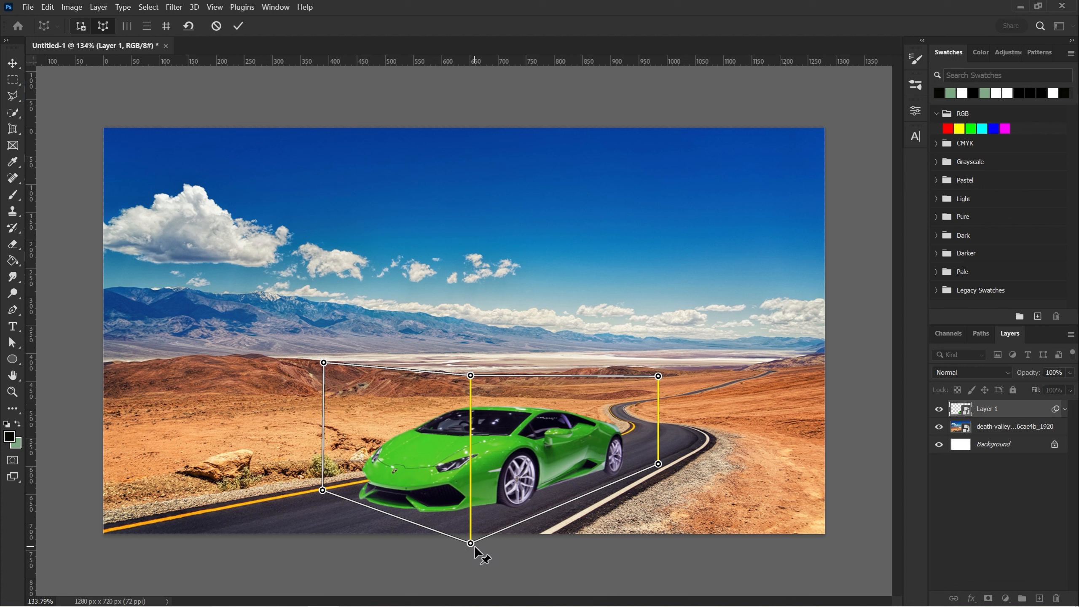
left_click_drag(475, 550, 478, 550)
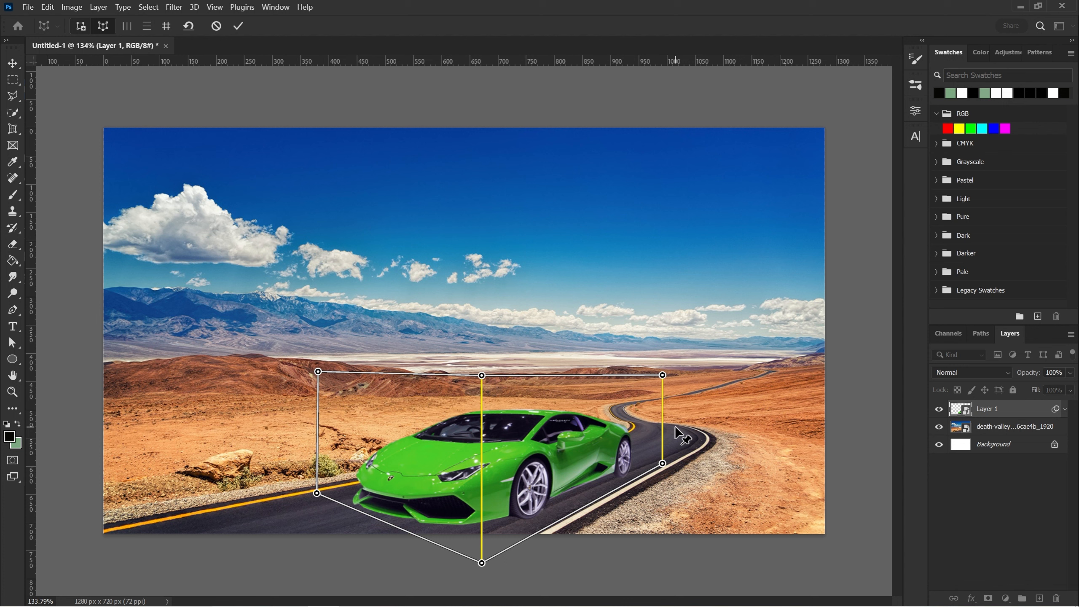
key("ctrl+z")
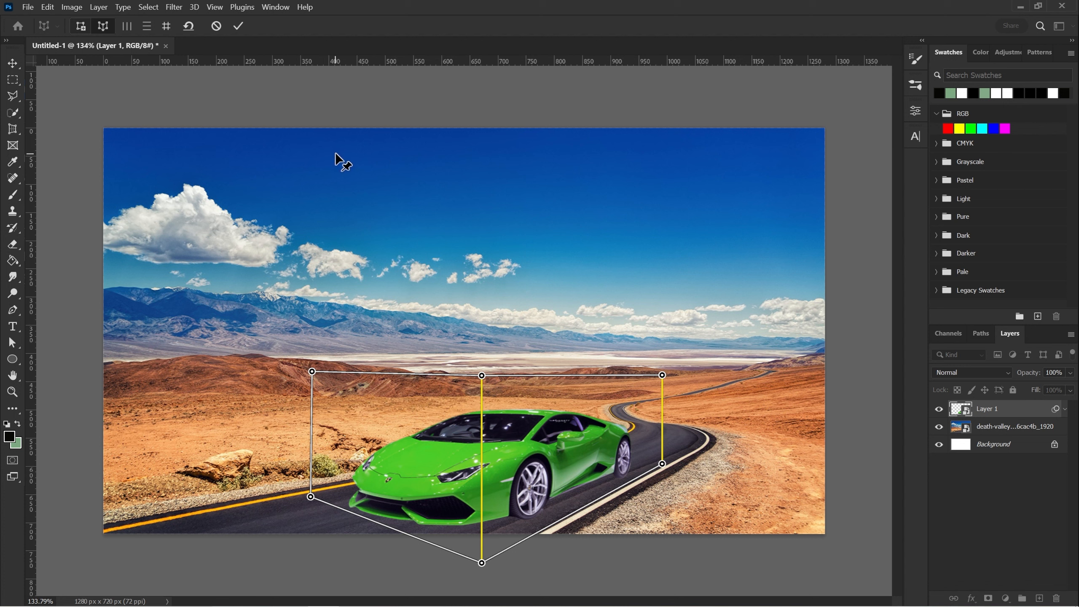
left_click(242, 26)
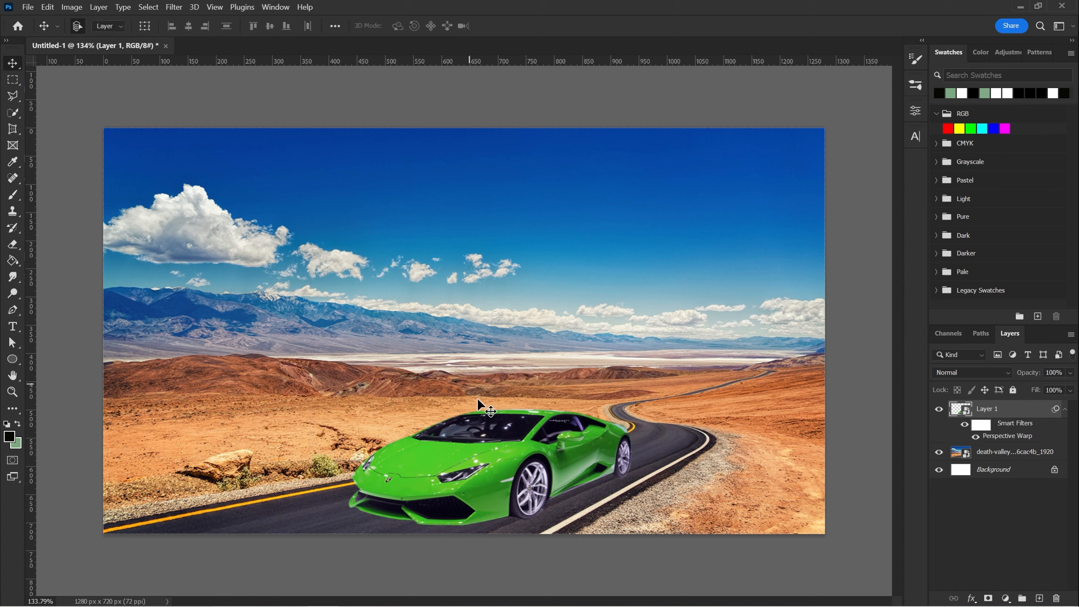